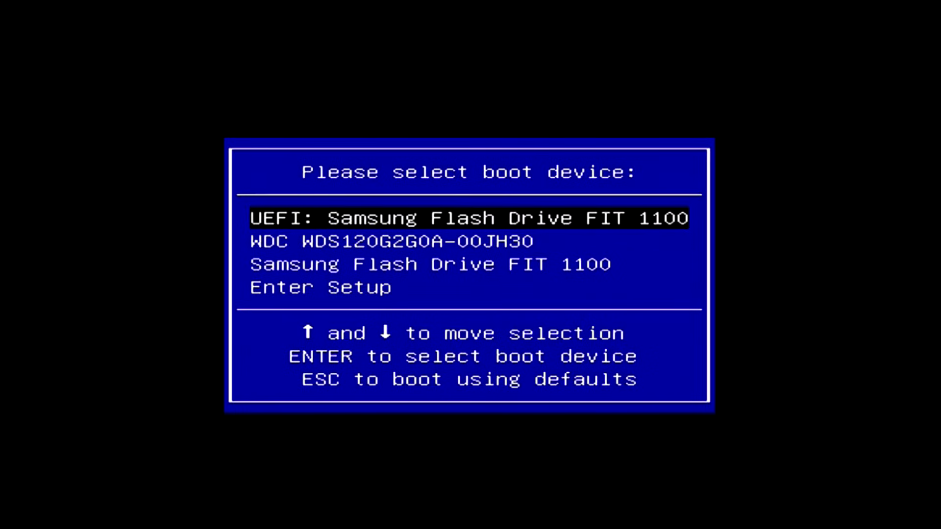
# Boot from the Samsung Flash Drive FIT 1100 in the BIOS boot menu.
pyautogui.press('Down')
pyautogui.press('Down')
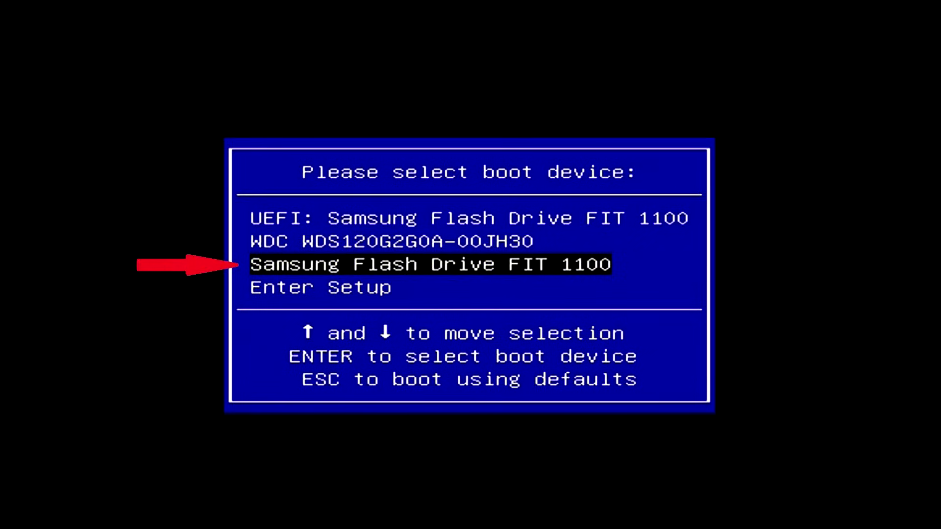
pyautogui.press('Return')
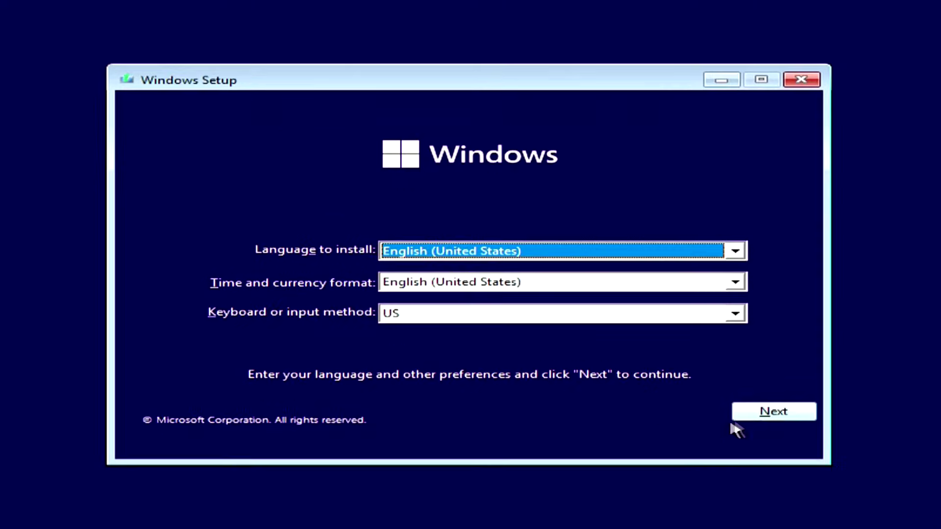
# Accept the default language and keyboard settings and continue into the repair environment.
pyautogui.click(753, 415)
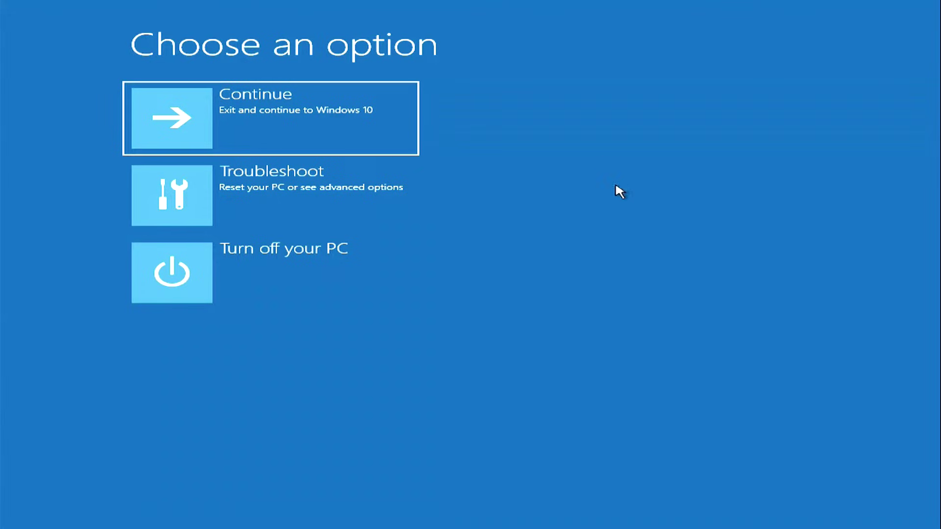
# Go to Troubleshoot > Advanced options and launch System Restore.
pyautogui.click(384, 223)
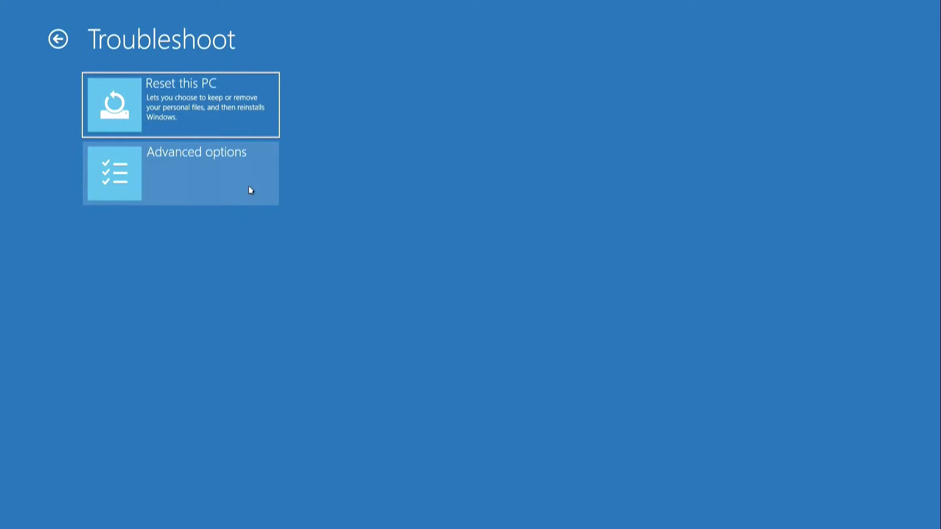
pyautogui.click(248, 187)
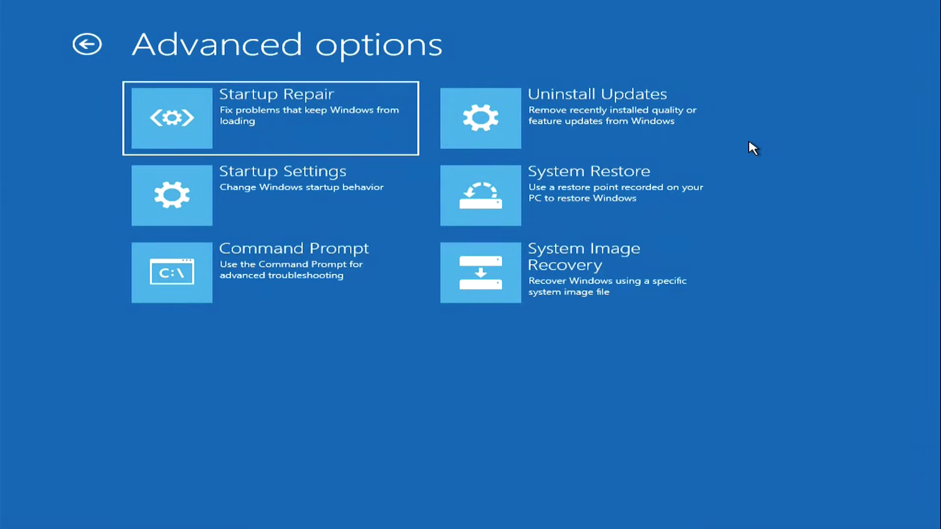
pyautogui.click(689, 205)
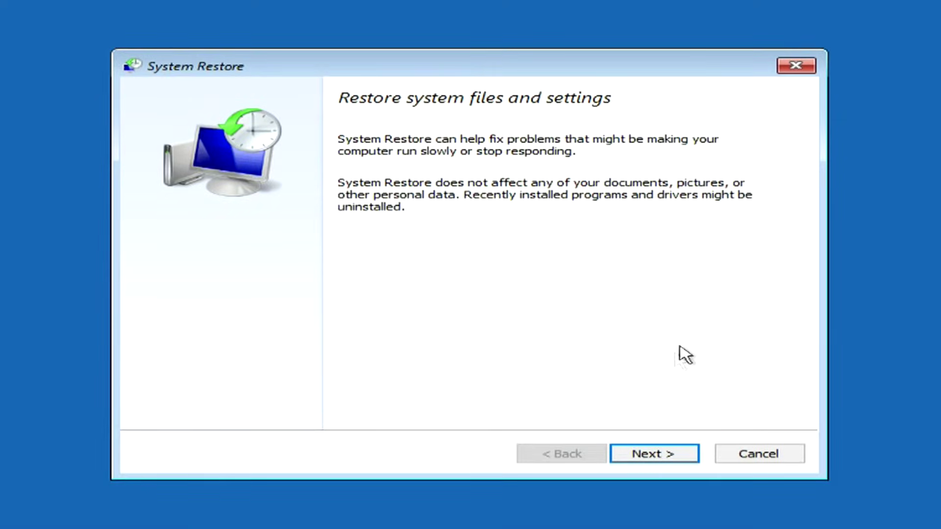
# Select the 2/22/2022 2:23:40 AM restore point and proceed to the final confirmation.
pyautogui.click(693, 467)
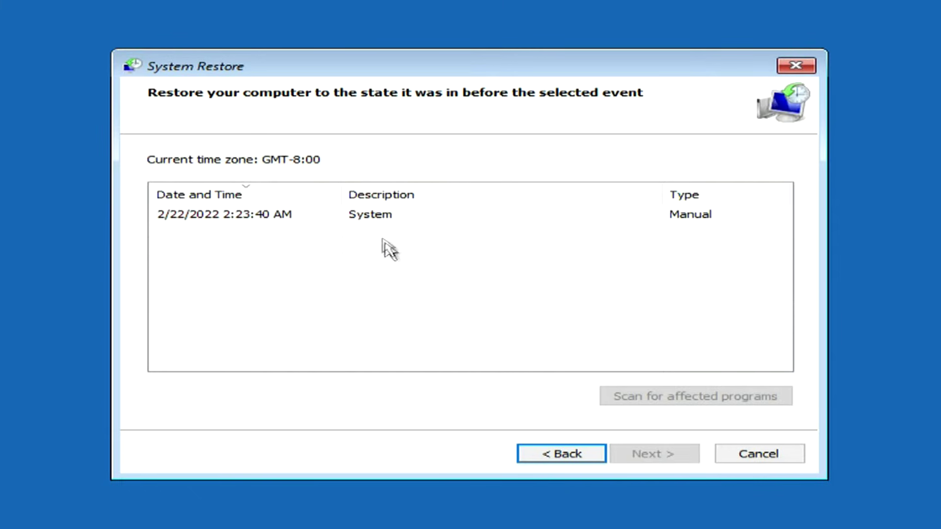
pyautogui.click(380, 219)
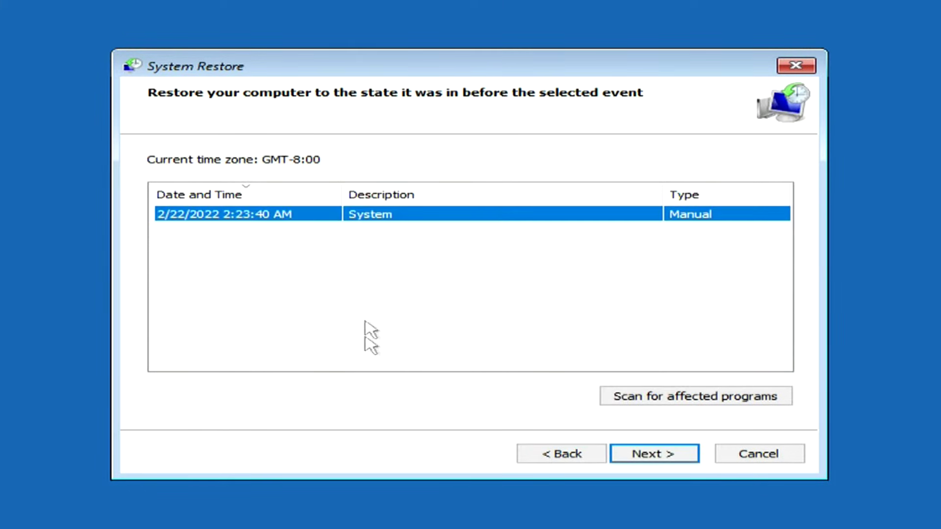
pyautogui.click(688, 459)
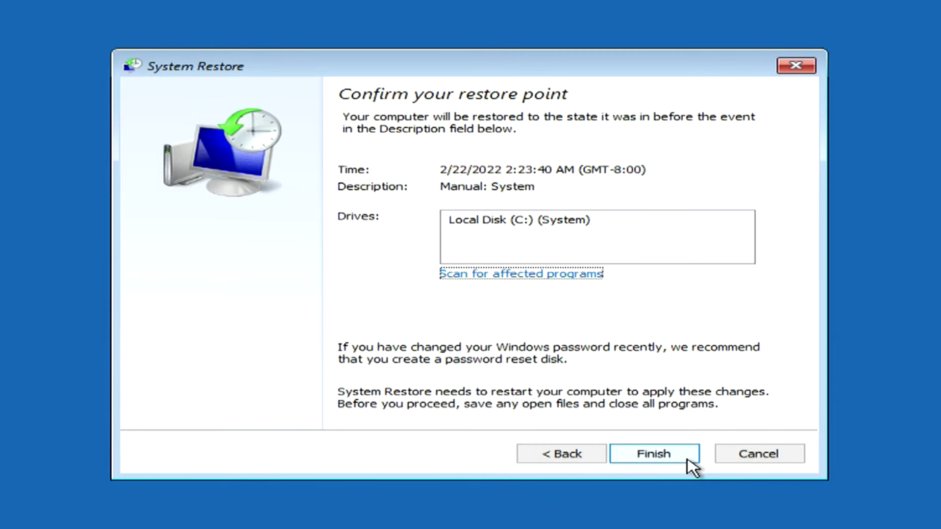
pyautogui.click(689, 460)
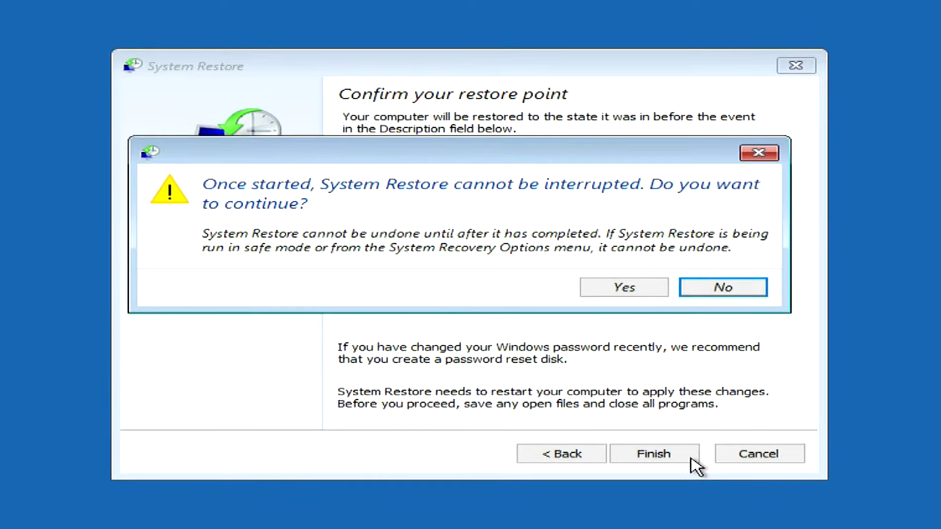
# Confirm the uninterruptible System Restore to 2/22/2022 2:23:40 AM.
pyautogui.click(654, 292)
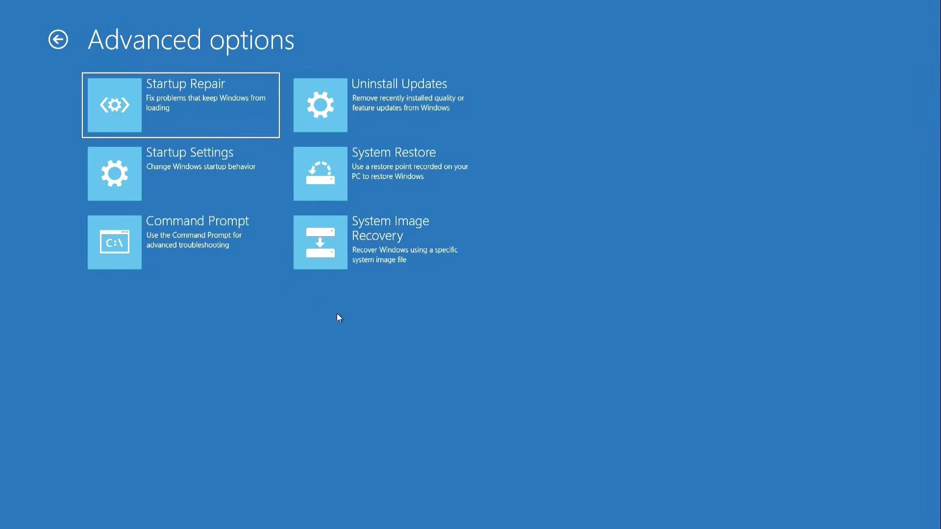
# Open System Image Recovery, then cancel the Re-image your computer wizard.
pyautogui.click(467, 242)
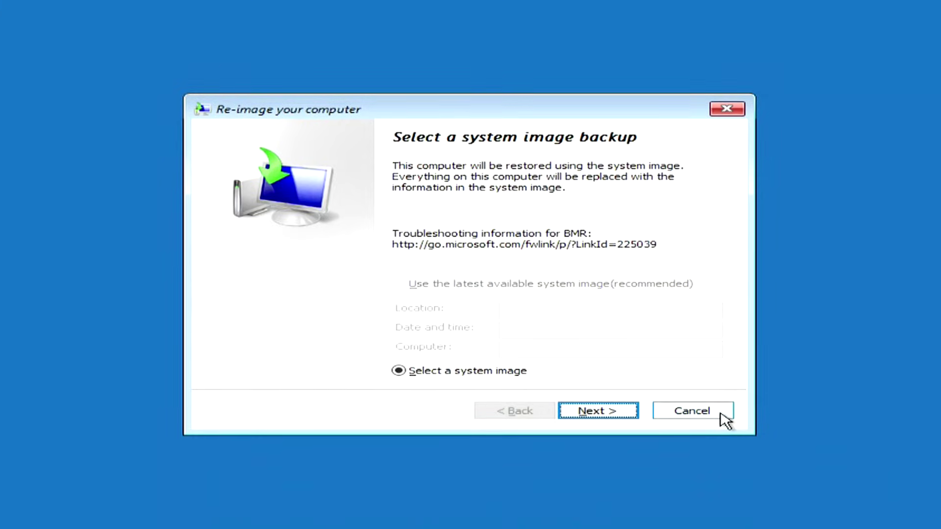
pyautogui.click(716, 410)
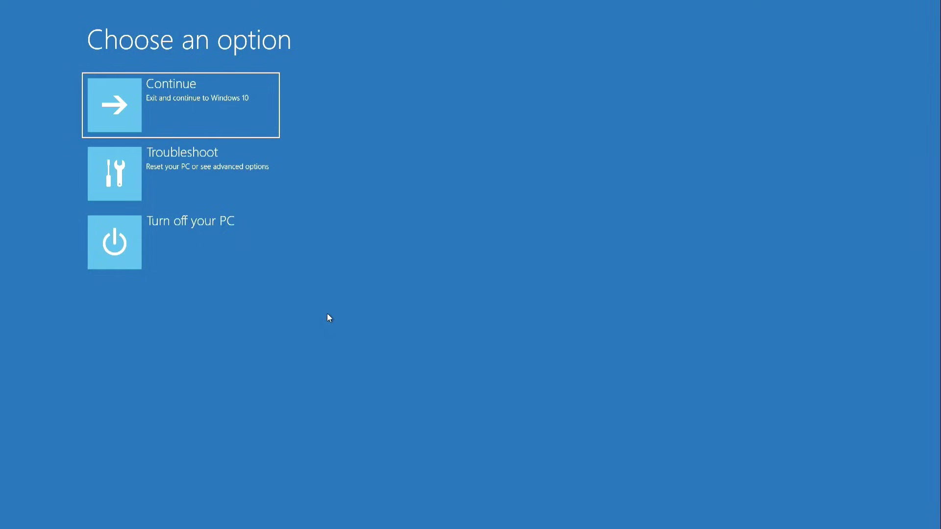
# View the Reset this PC choices, go back, and reopen Advanced options.
pyautogui.click(258, 185)
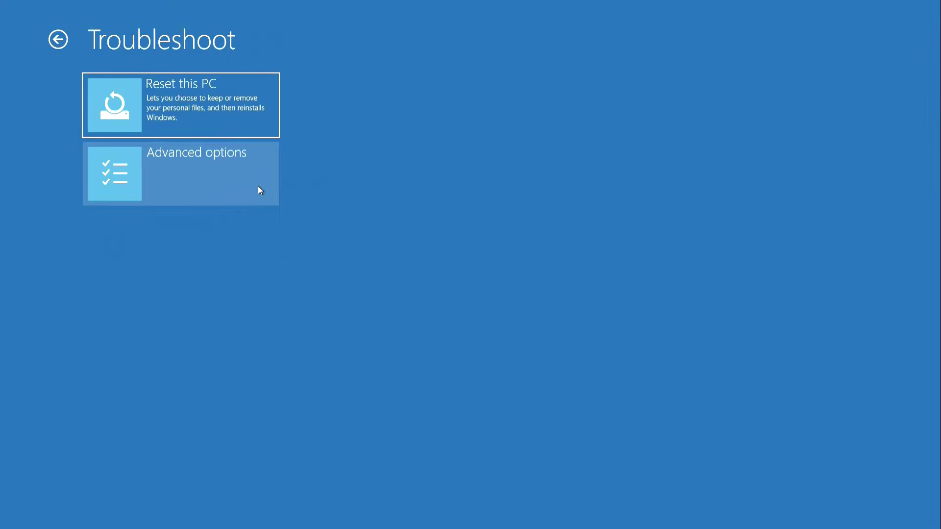
pyautogui.click(269, 127)
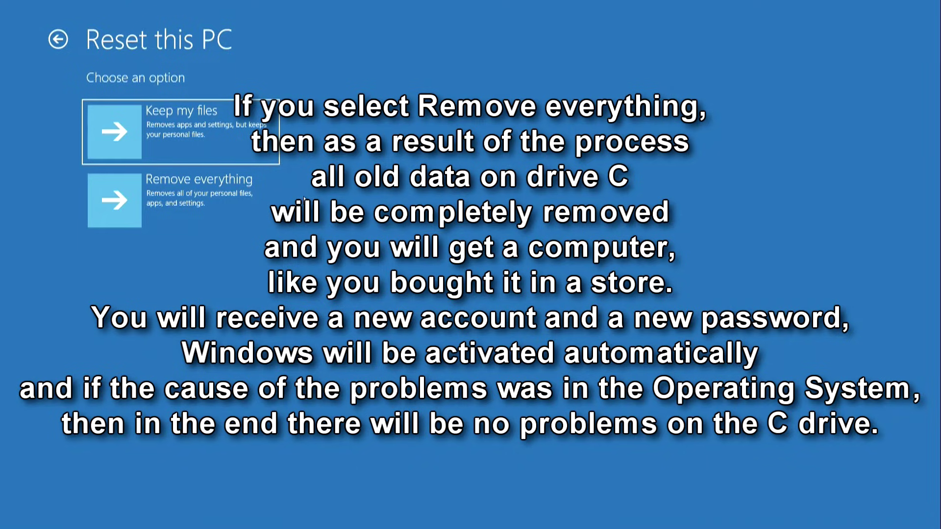
pyautogui.click(55, 44)
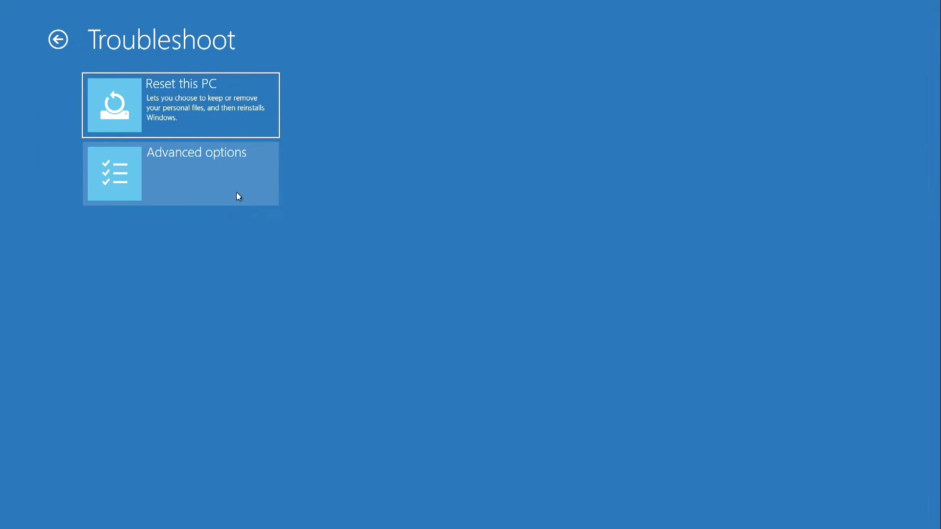
pyautogui.click(250, 187)
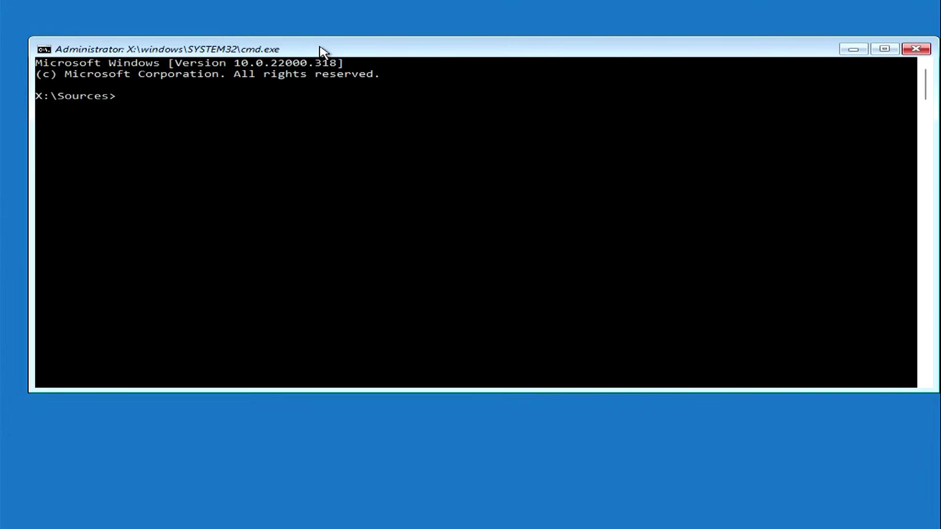
# Run notepad from the recovery Command Prompt.
pyautogui.write('n')
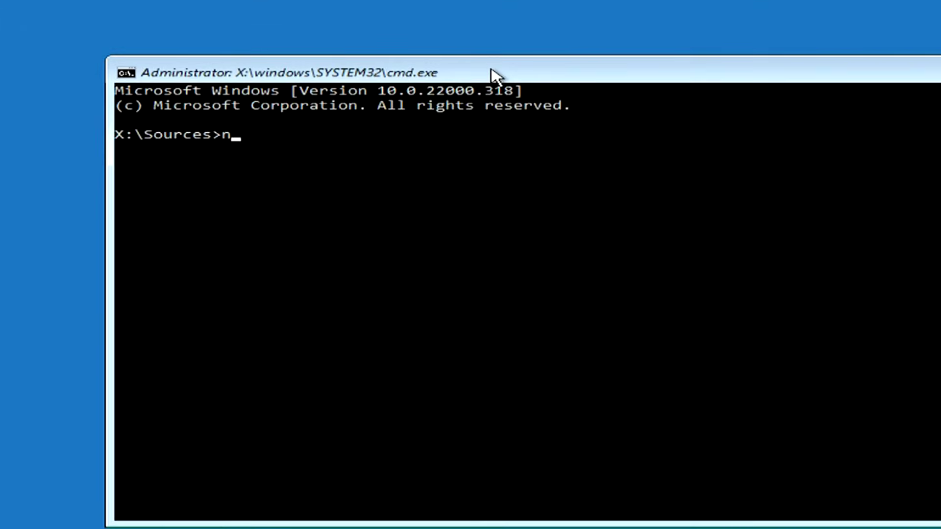
pyautogui.write('otepad')
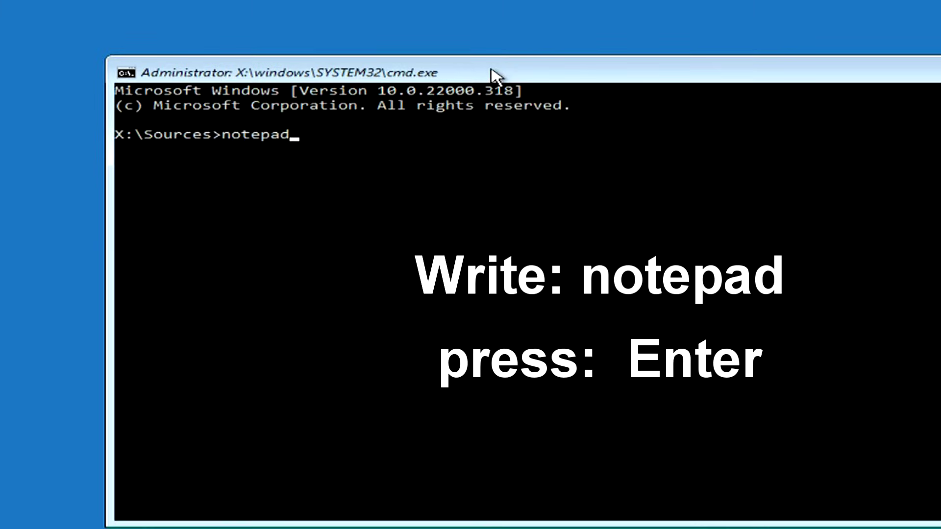
pyautogui.press('Return')
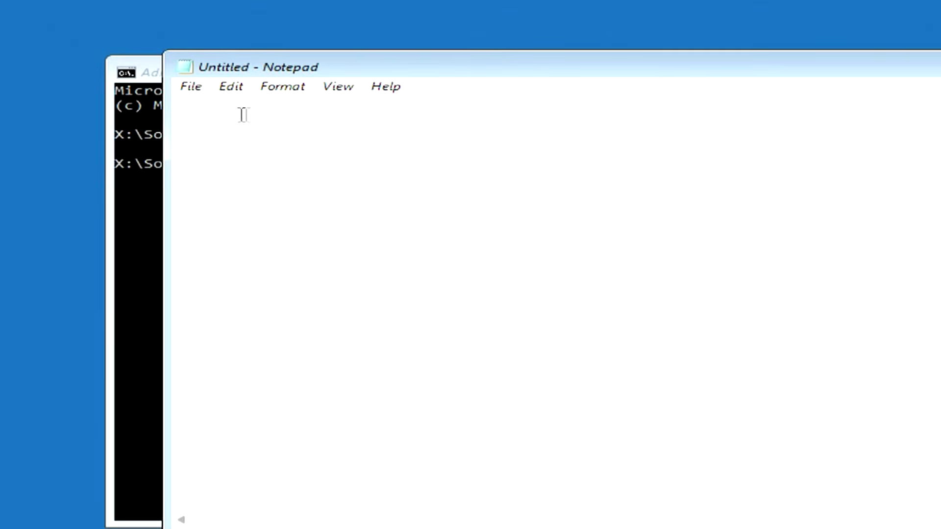
pyautogui.click(191, 87)
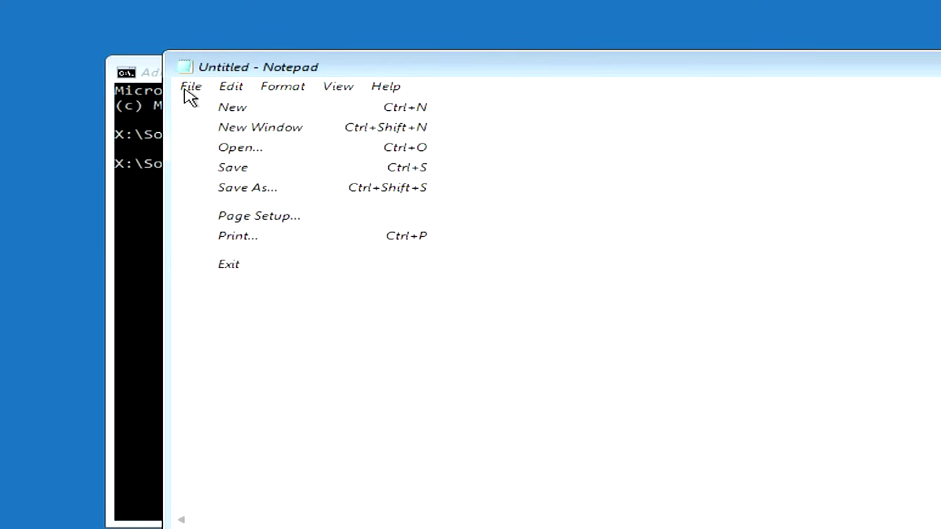
pyautogui.click(320, 148)
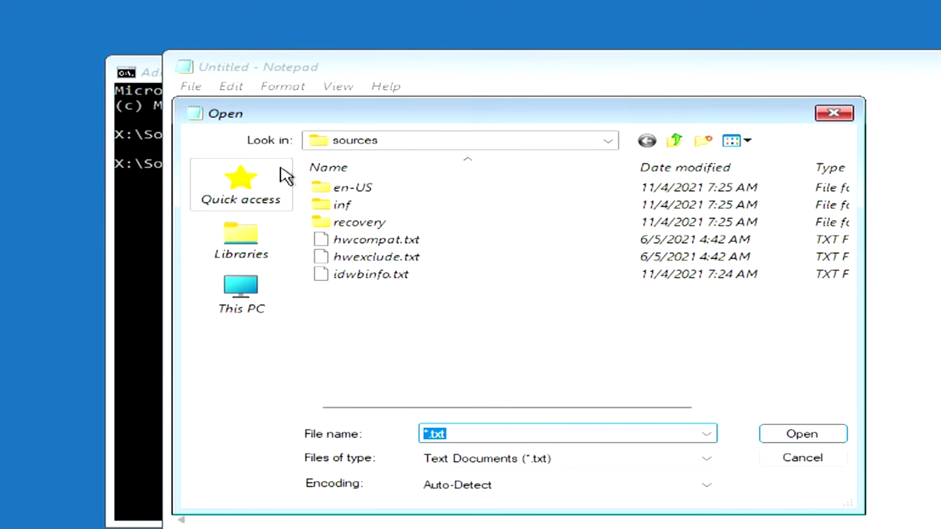
pyautogui.click(280, 300)
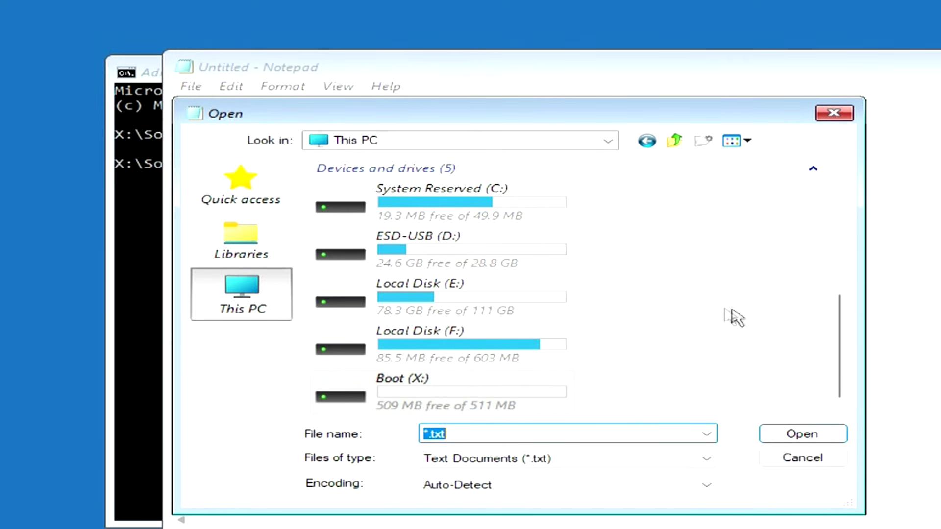
pyautogui.moveTo(515, 309)
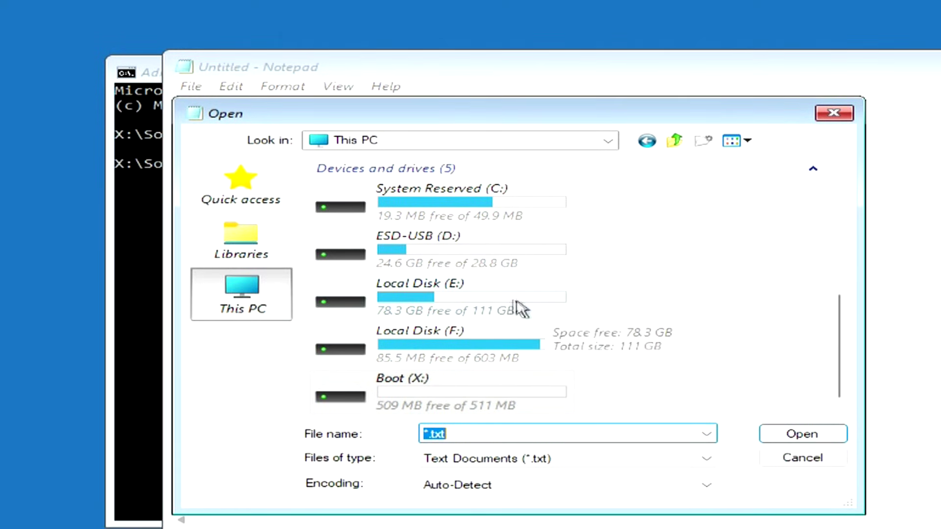
pyautogui.doubleClick(479, 304)
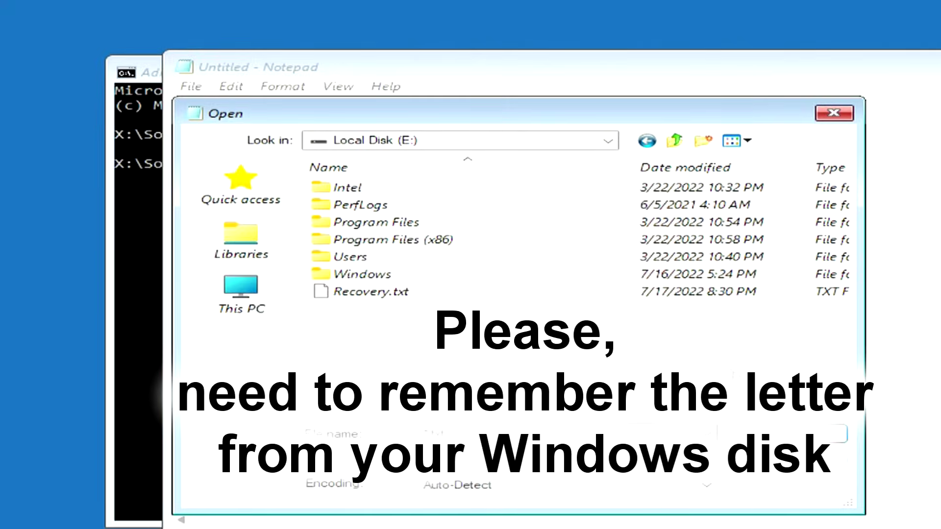
pyautogui.click(783, 457)
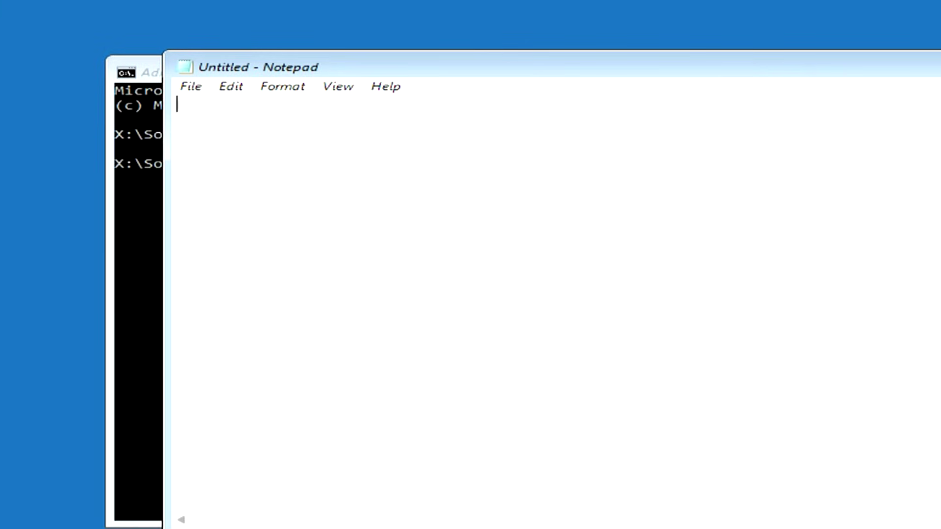
# Close Notepad and run sfc /scannow /offbootdir=E:\ /offwindir=E:\windows.
pyautogui.hotkey('alt', 'F4')
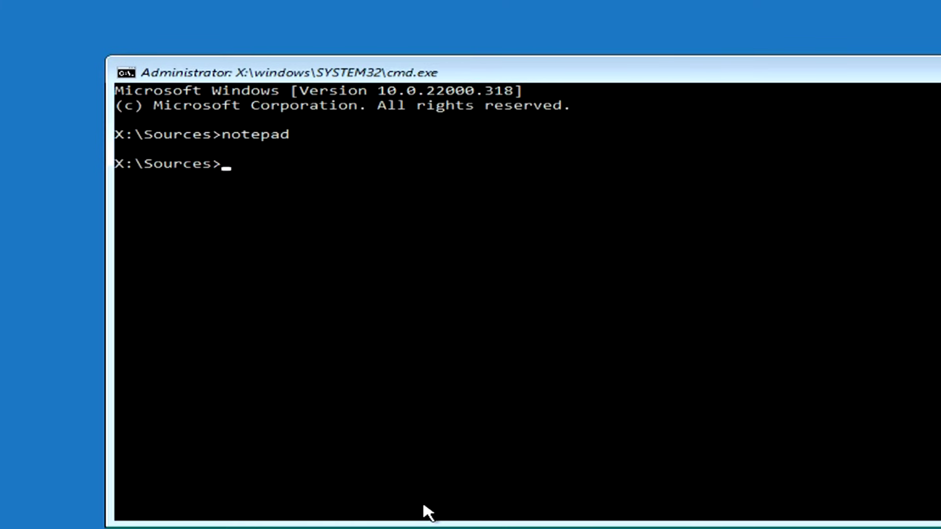
pyautogui.write('sfc')
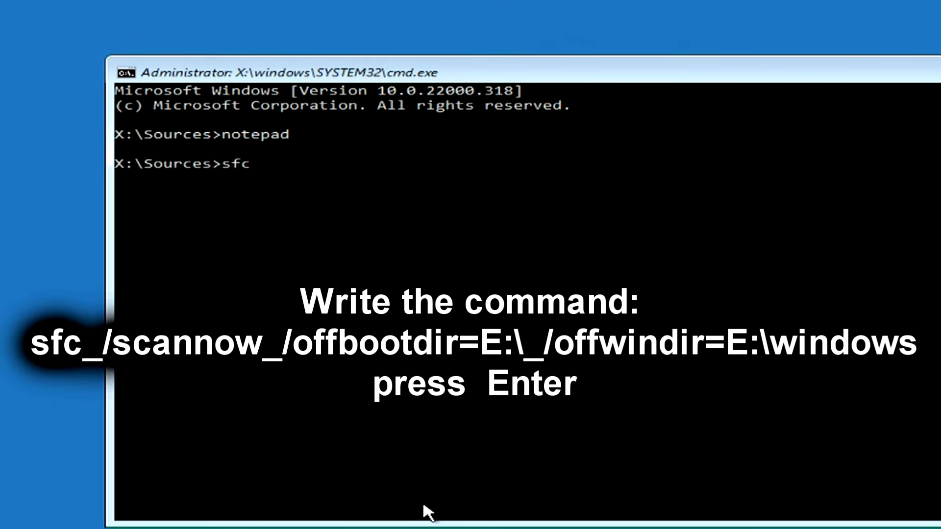
pyautogui.write(' /scannow')
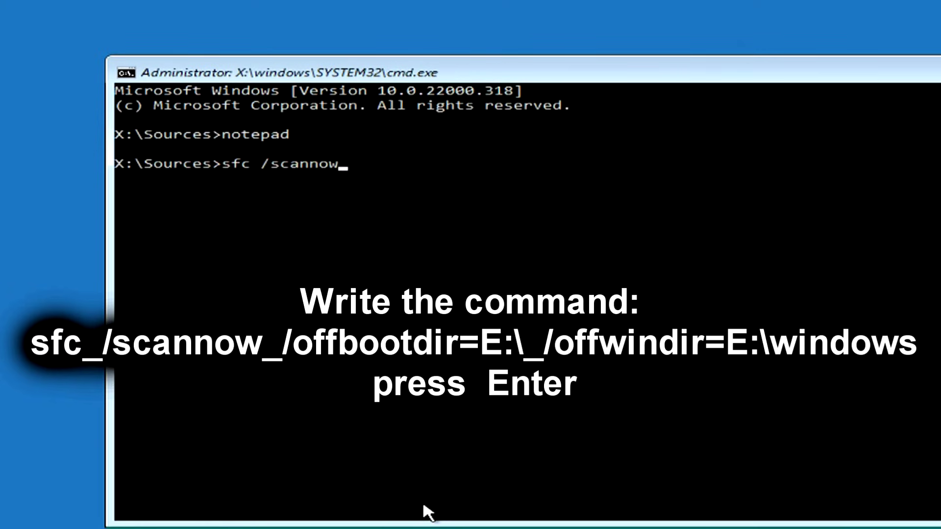
pyautogui.write(' /offbo')
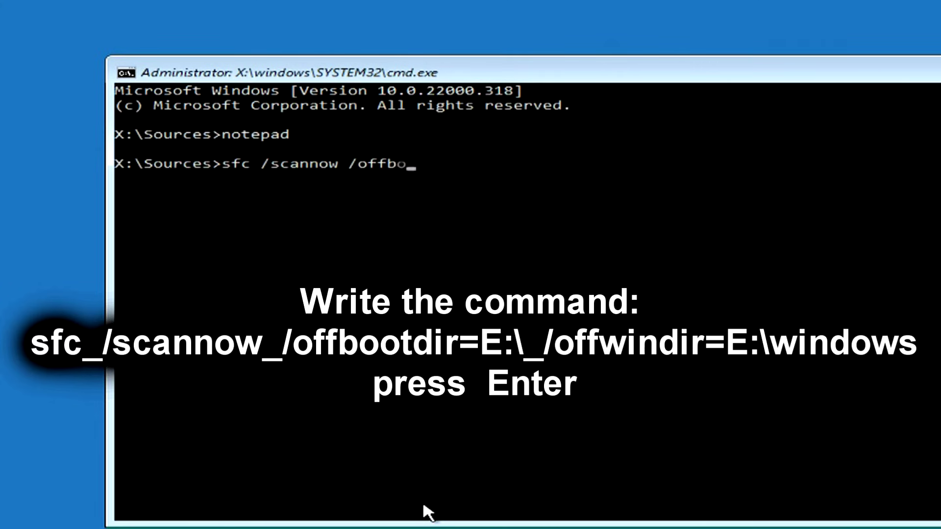
pyautogui.write('otdir=E')
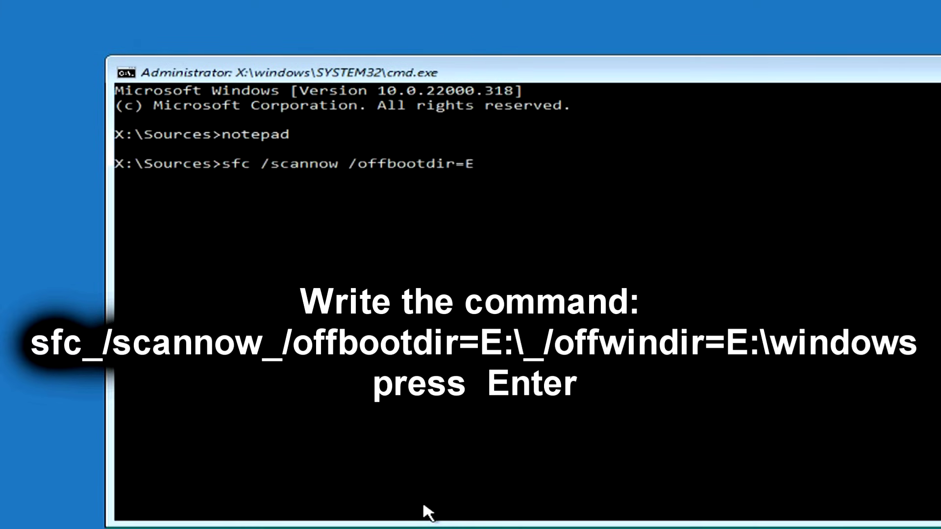
pyautogui.write(':\\ /offwindir')
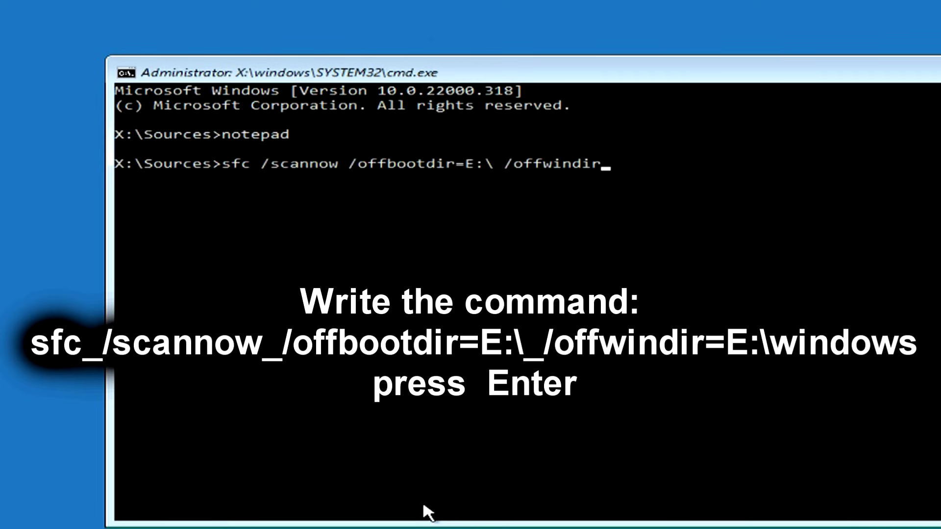
pyautogui.write('=E')
pyautogui.write(':')
pyautogui.write('\\')
pyautogui.write('win')
pyautogui.write('dow')
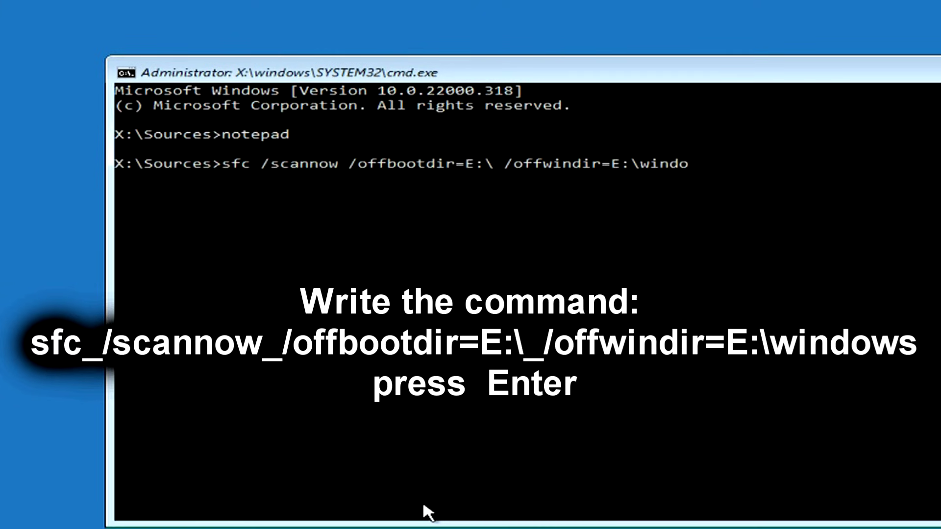
pyautogui.write('s')
pyautogui.press('Return')
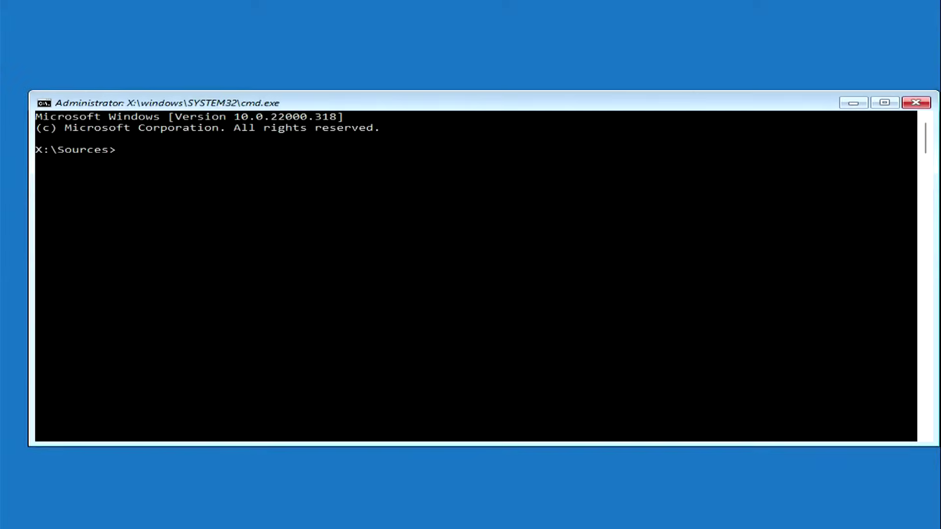
# Run chkdsk f: /f /r in the console to check and repair drive F.
pyautogui.click(407, 216)
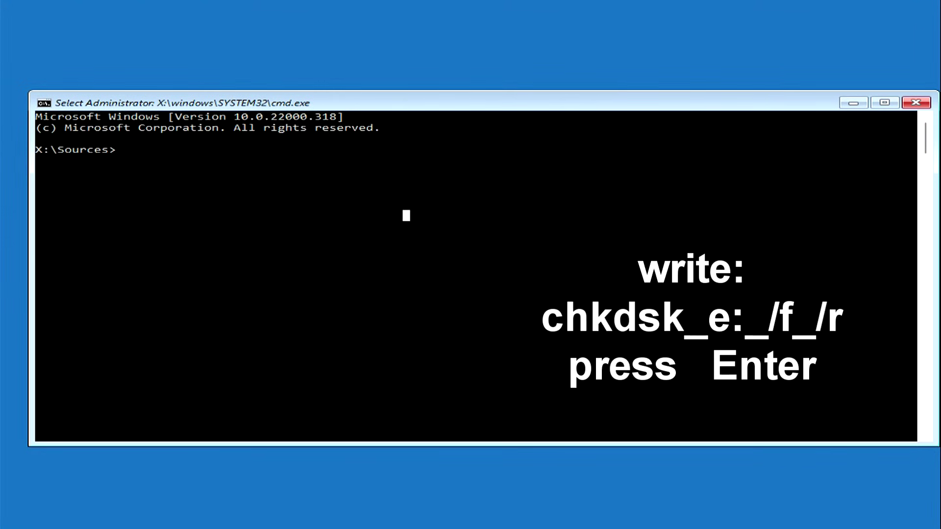
pyautogui.write('chkds')
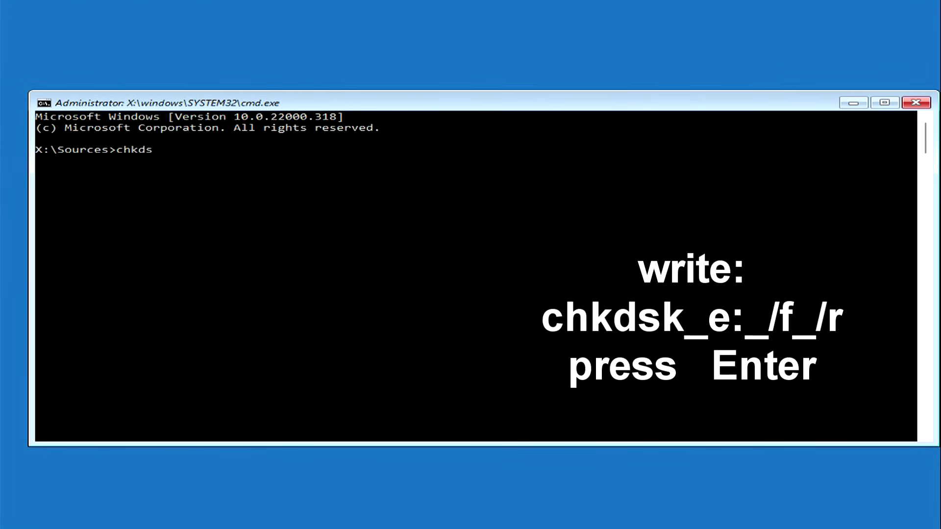
pyautogui.write('k f: /f /r')
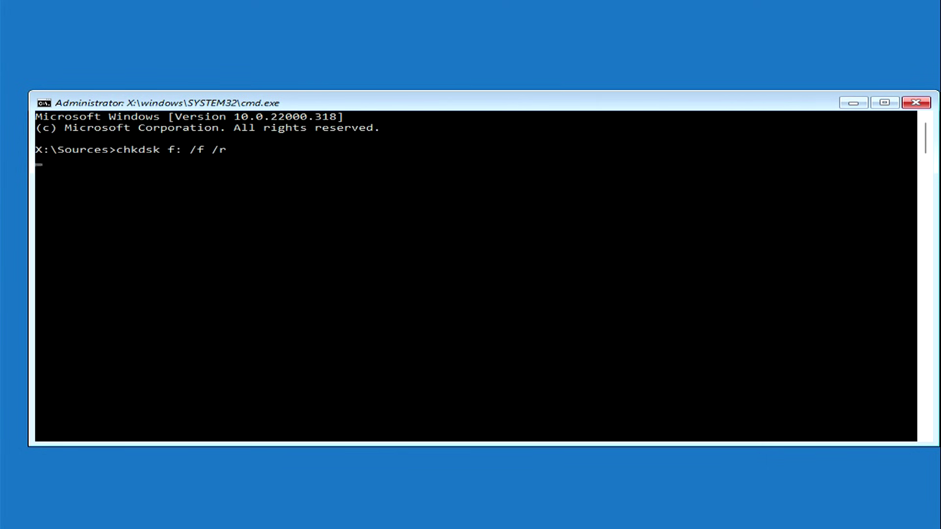
pyautogui.press('Return')
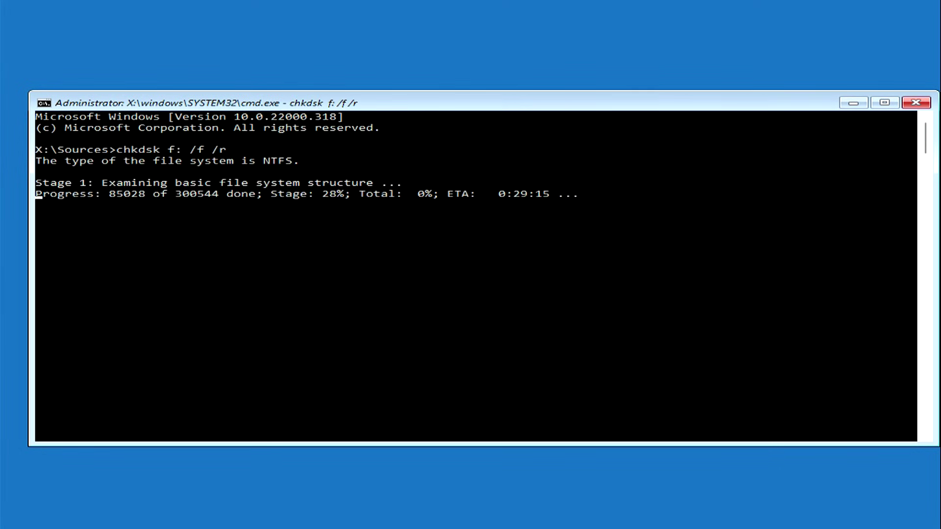